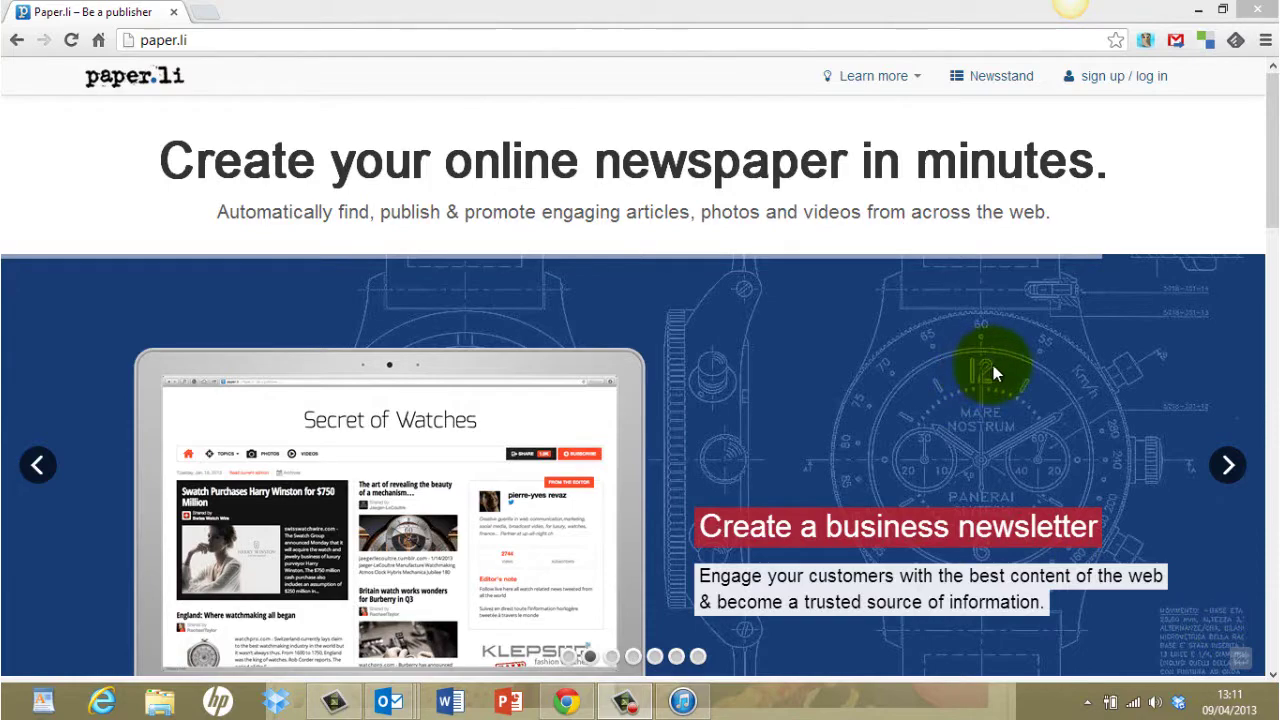
Log in to Paper.li with a Twitter account to reach Account Settings
click(327, 40)
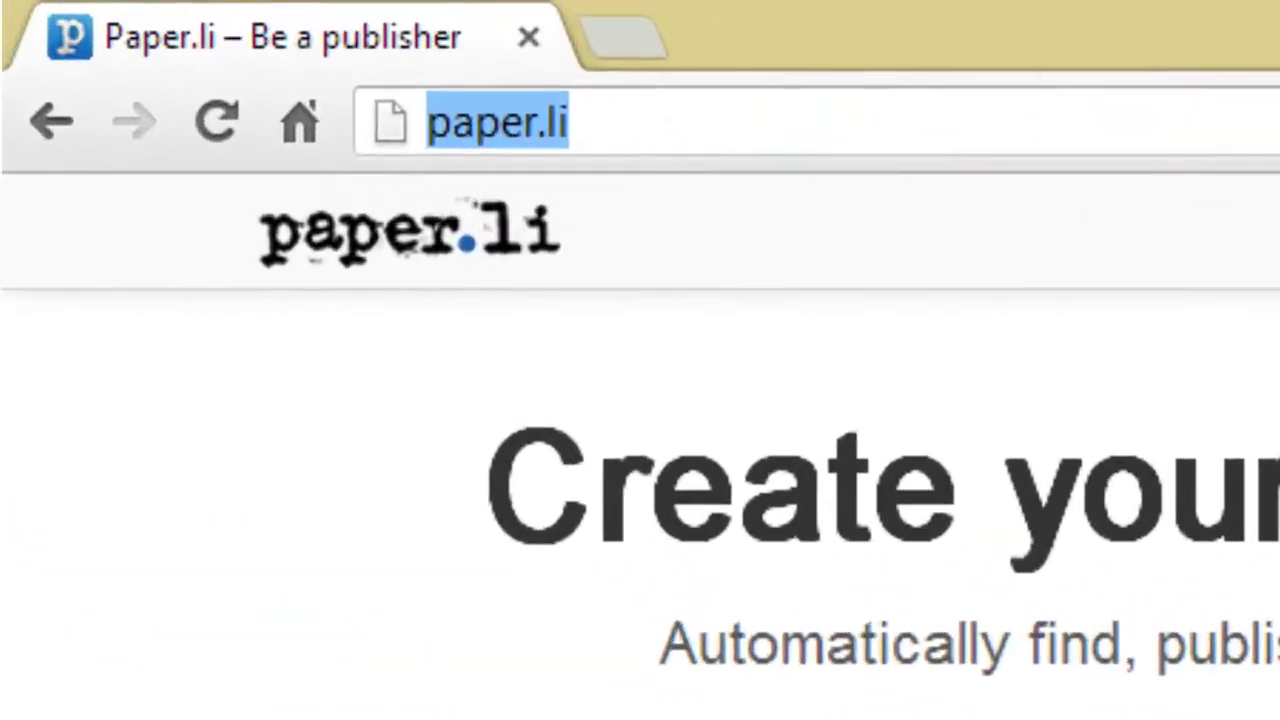
click(1230, 65)
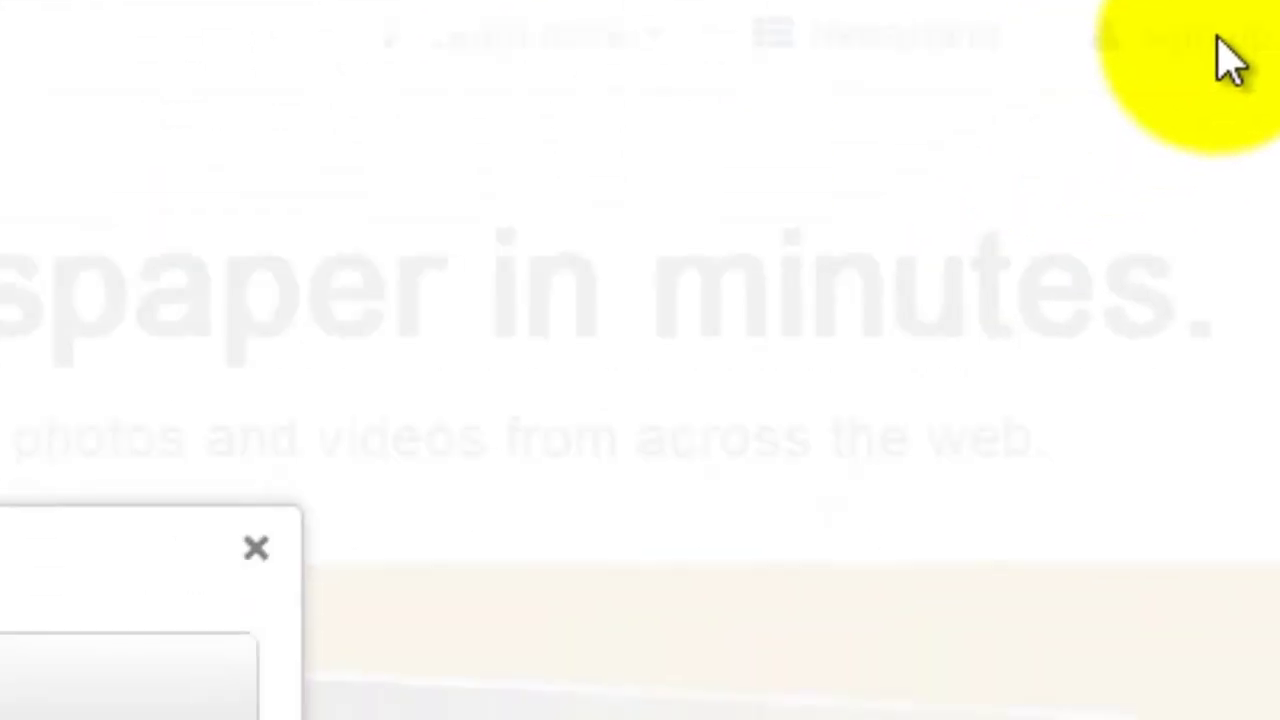
click(805, 245)
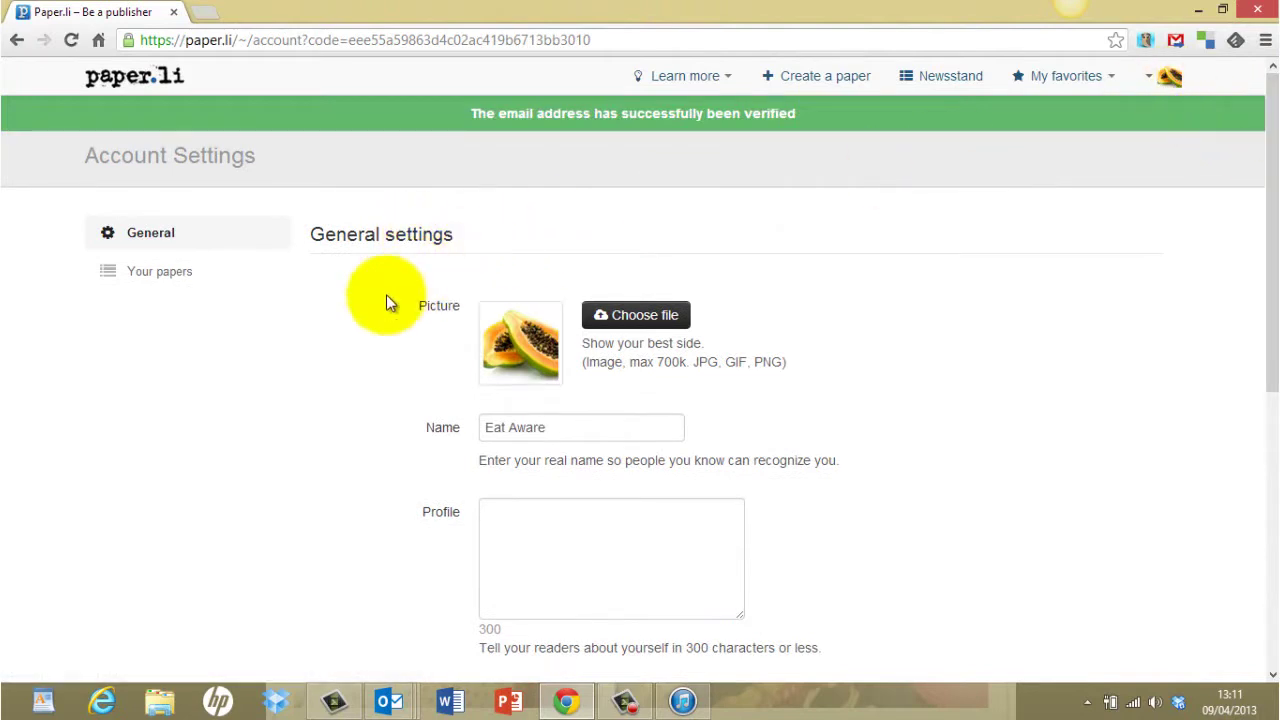
Review the Account Settings page and save the Eat Aware name and papaya picture
scroll(350, 372, down, 1)
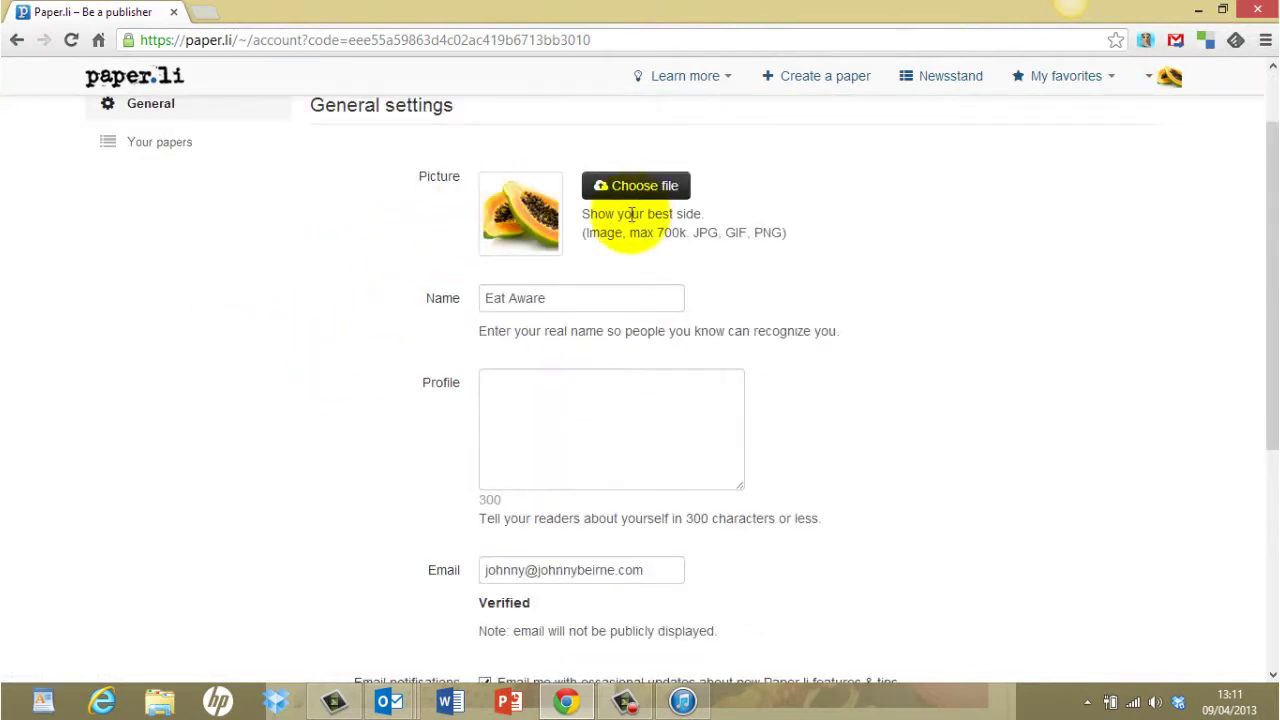
scroll(333, 364, down, 3)
scroll(333, 364, up, 1)
scroll(330, 360, up, 3)
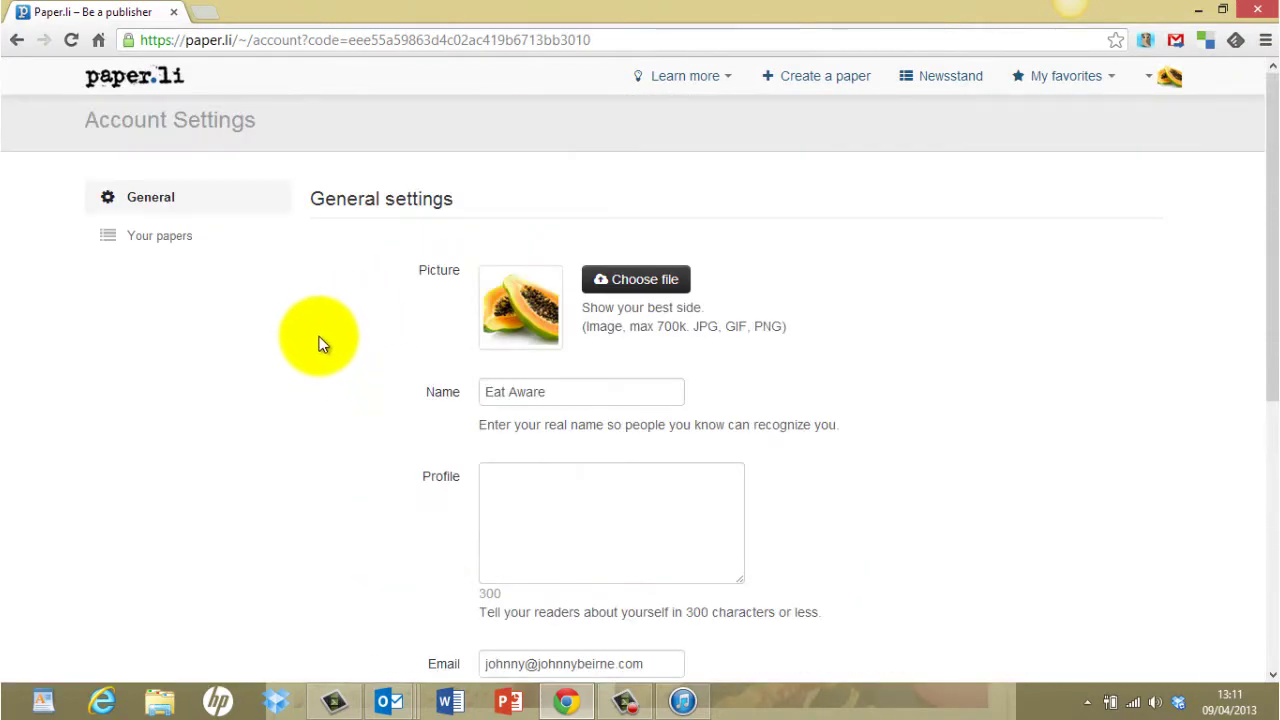
scroll(325, 345, down, 5)
scroll(320, 333, down, 1)
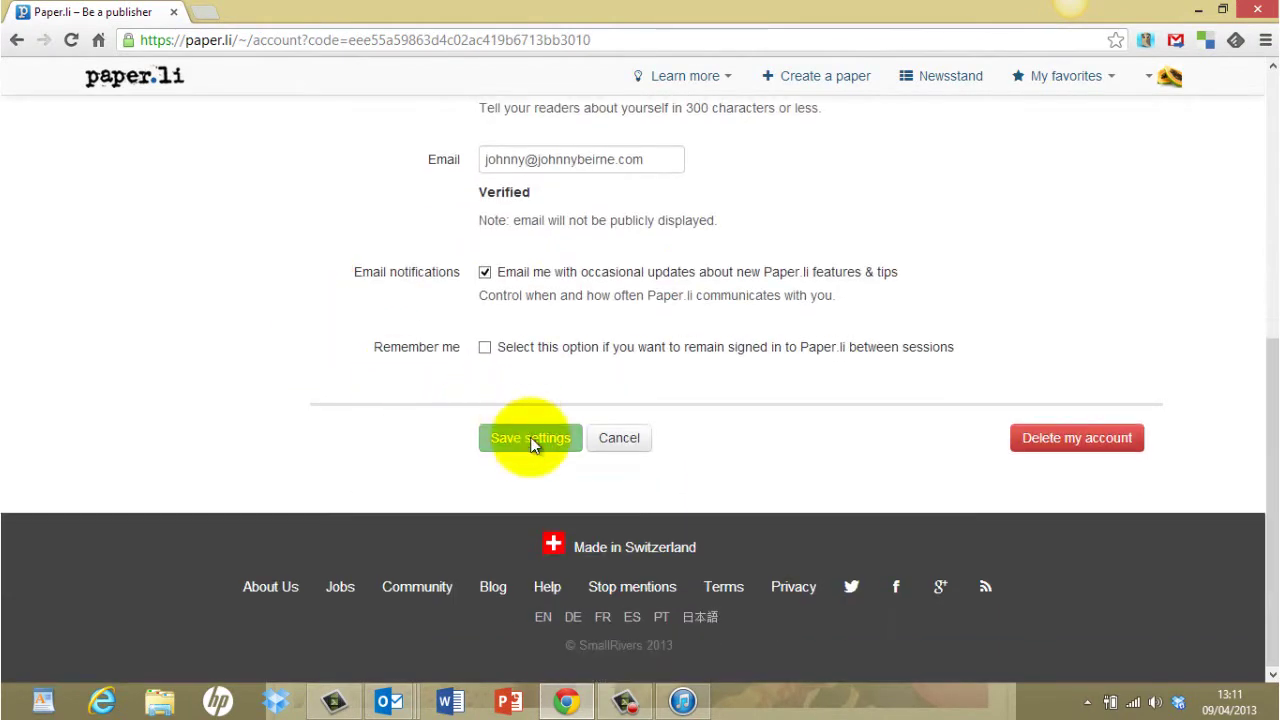
click(532, 443)
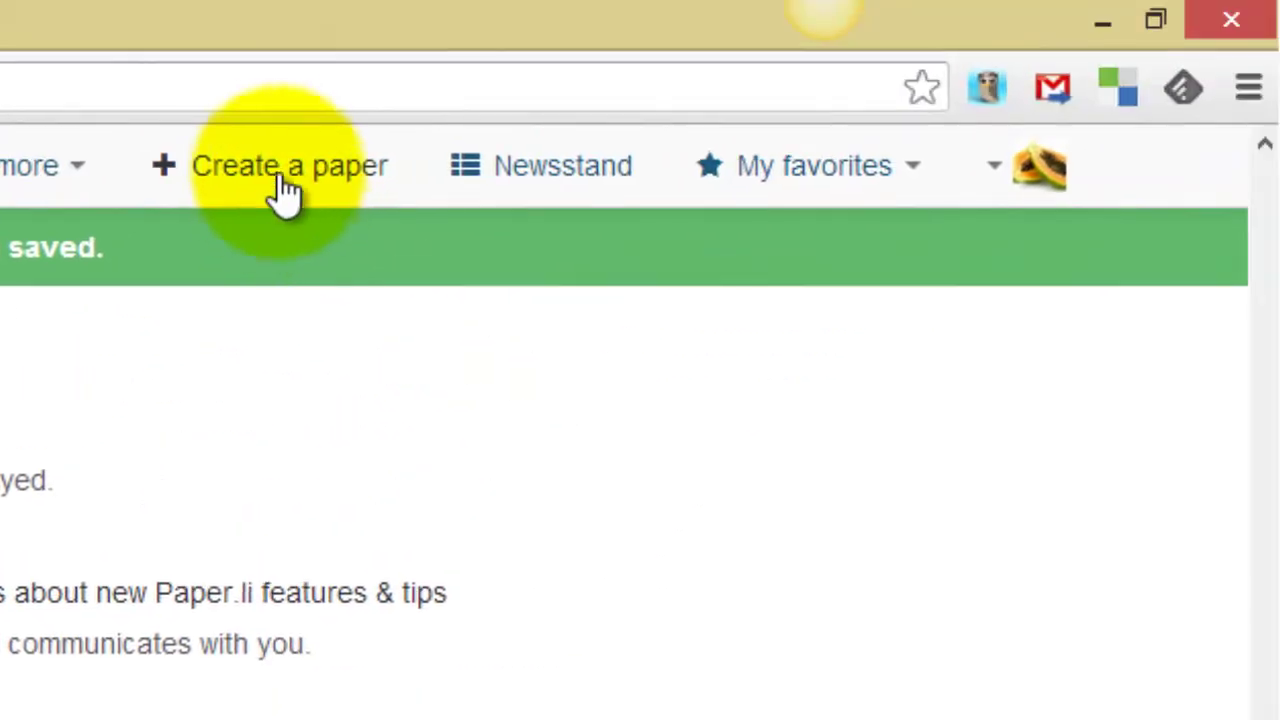
Start a new newspaper from Create a paper in the top navigation
click(283, 175)
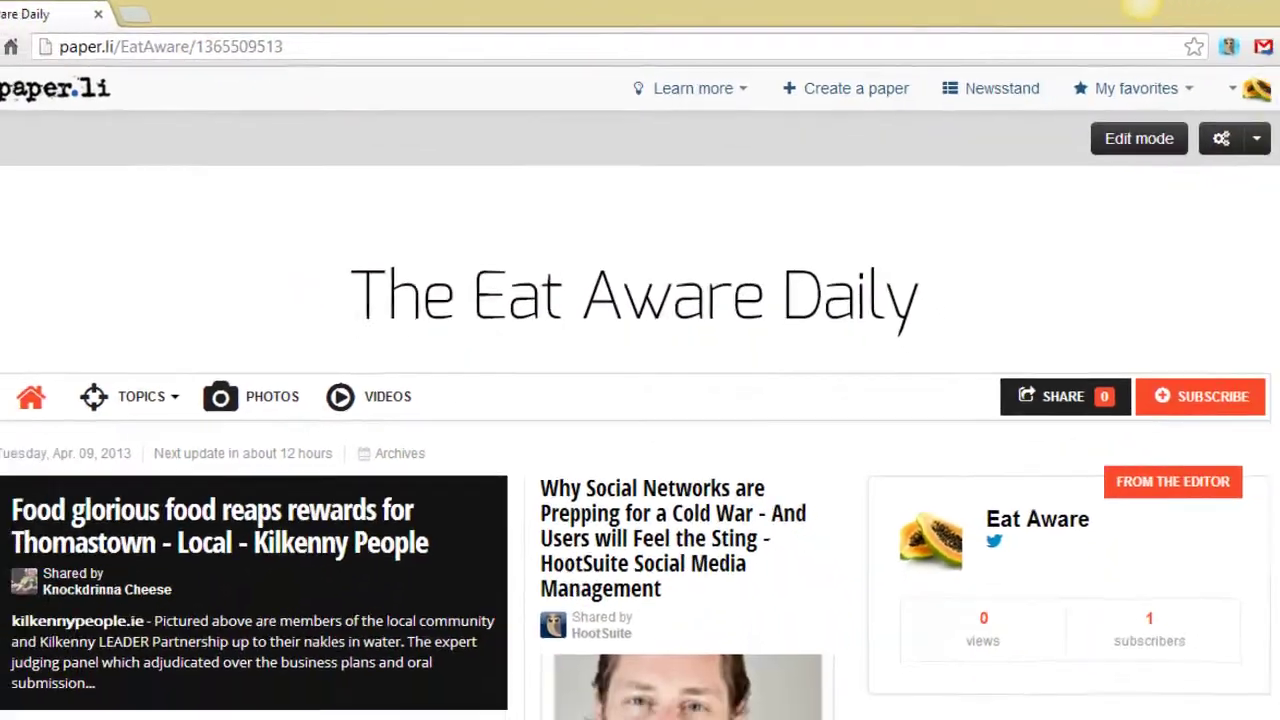
scroll(1274, 140, down, 2)
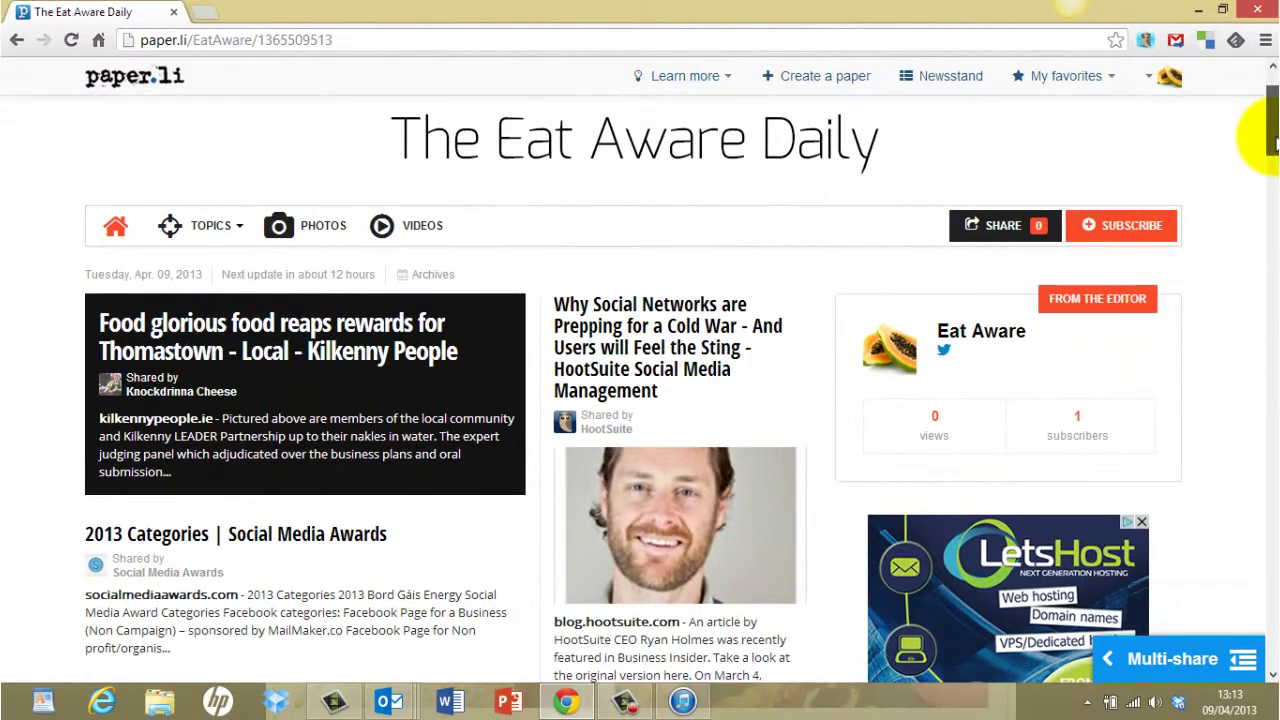
scroll(1274, 143, up, 2)
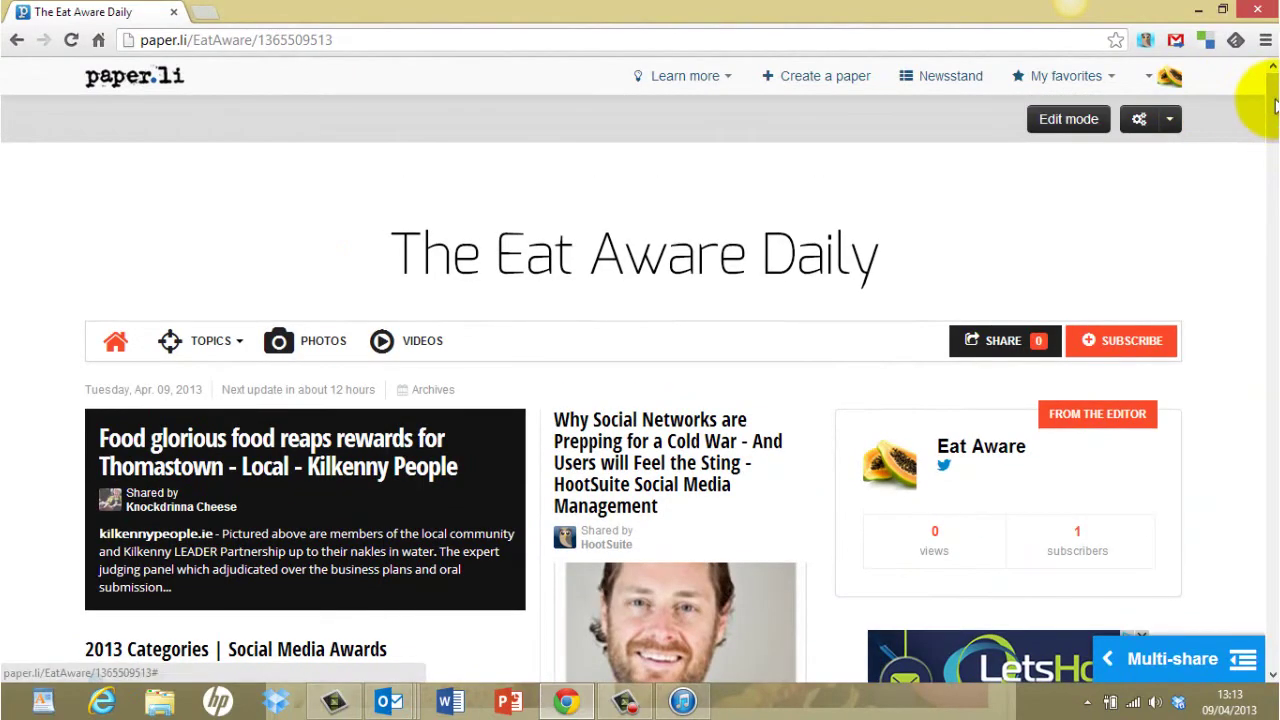
scroll(1274, 108, down, 2)
scroll(1272, 125, down, 2)
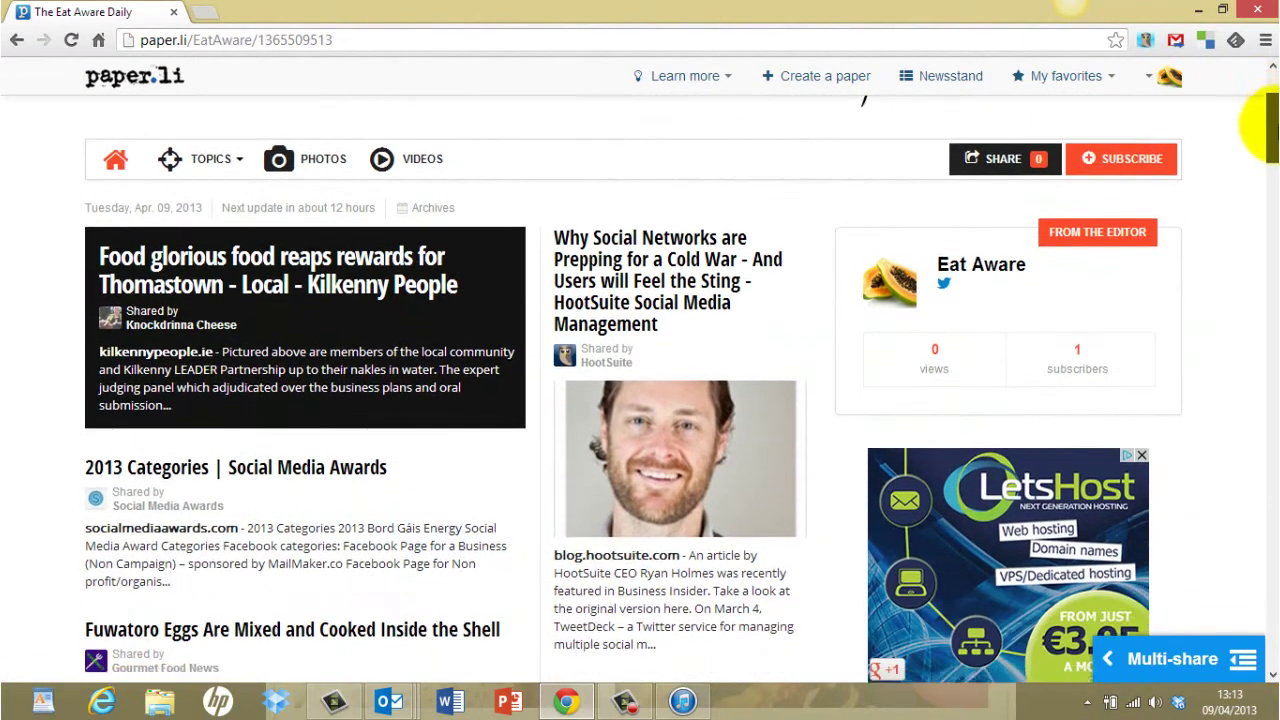
scroll(1268, 125, down, 2)
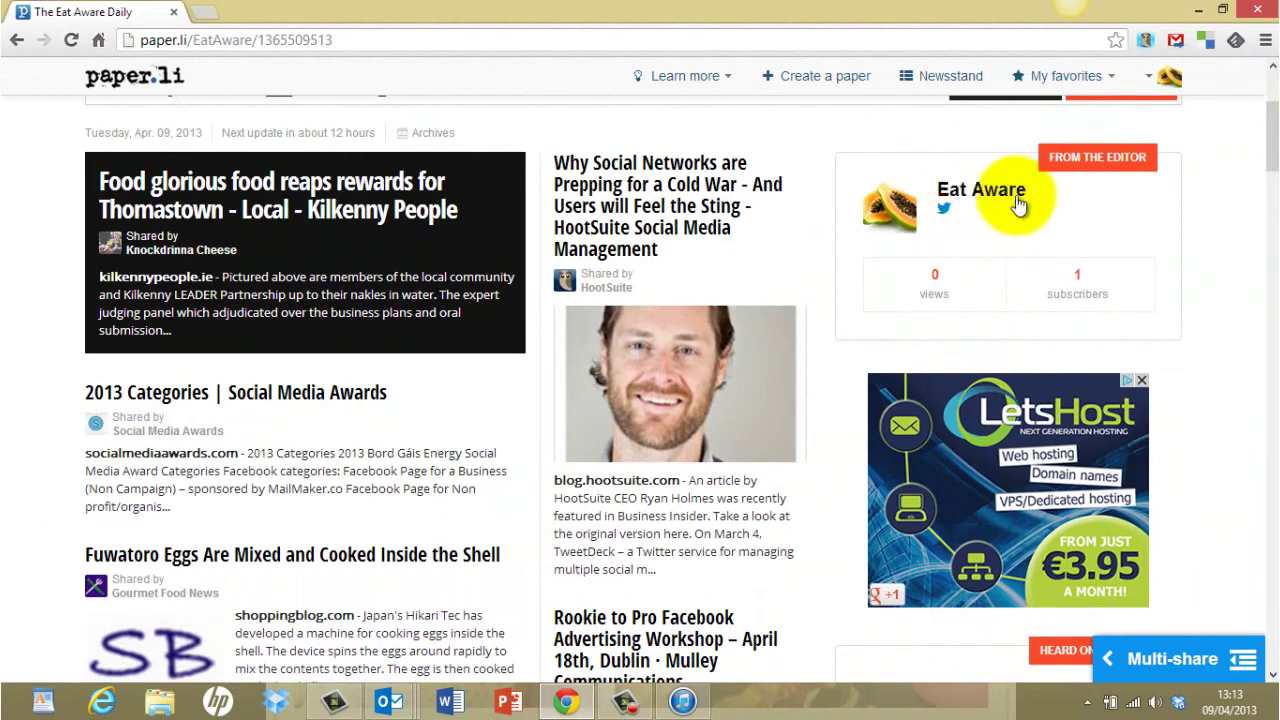
scroll(1272, 160, down, 2)
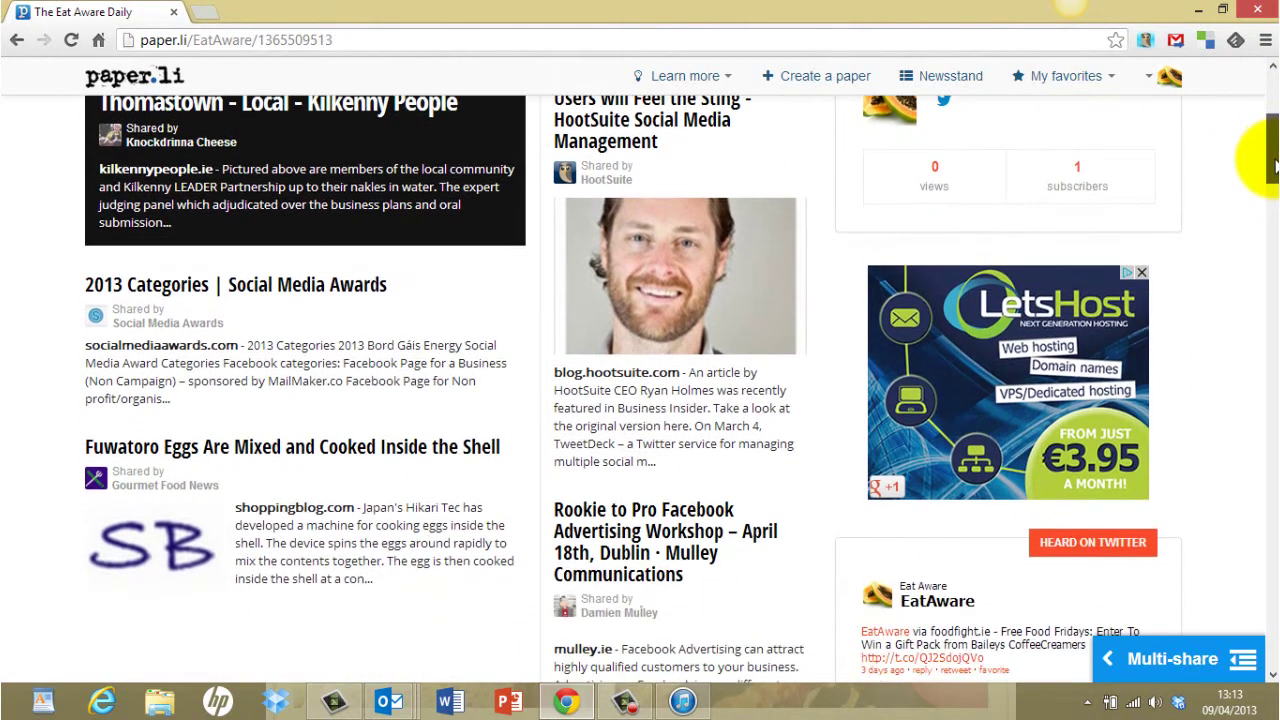
scroll(1274, 165, down, 2)
scroll(1272, 150, up, 4)
drag(1270, 140, 1206, 149)
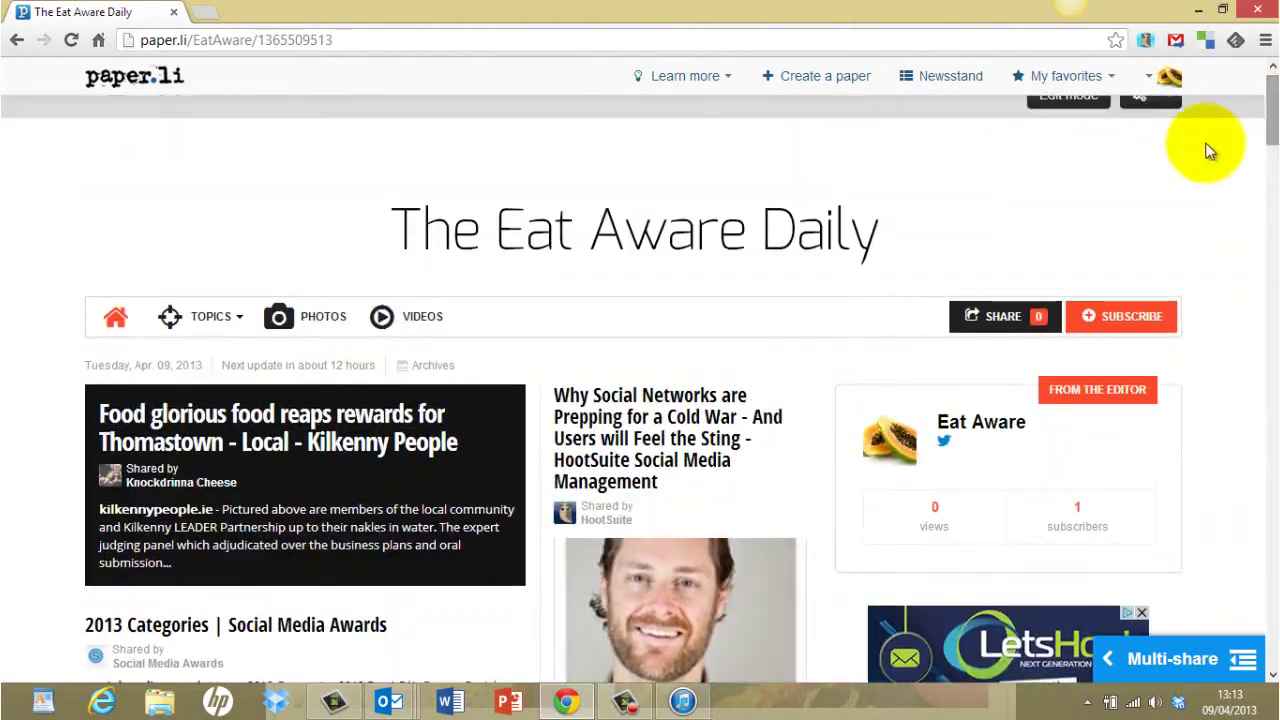
click(211, 318)
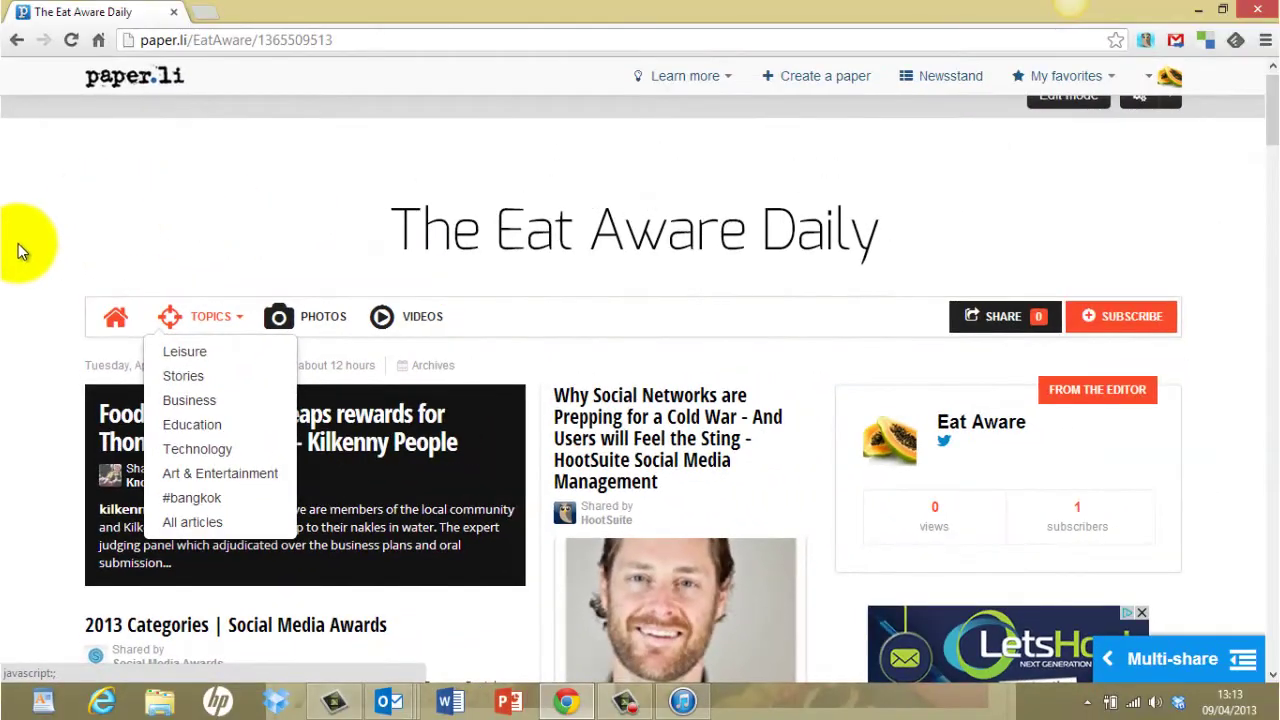
click(15, 343)
scroll(46, 410, down, 2)
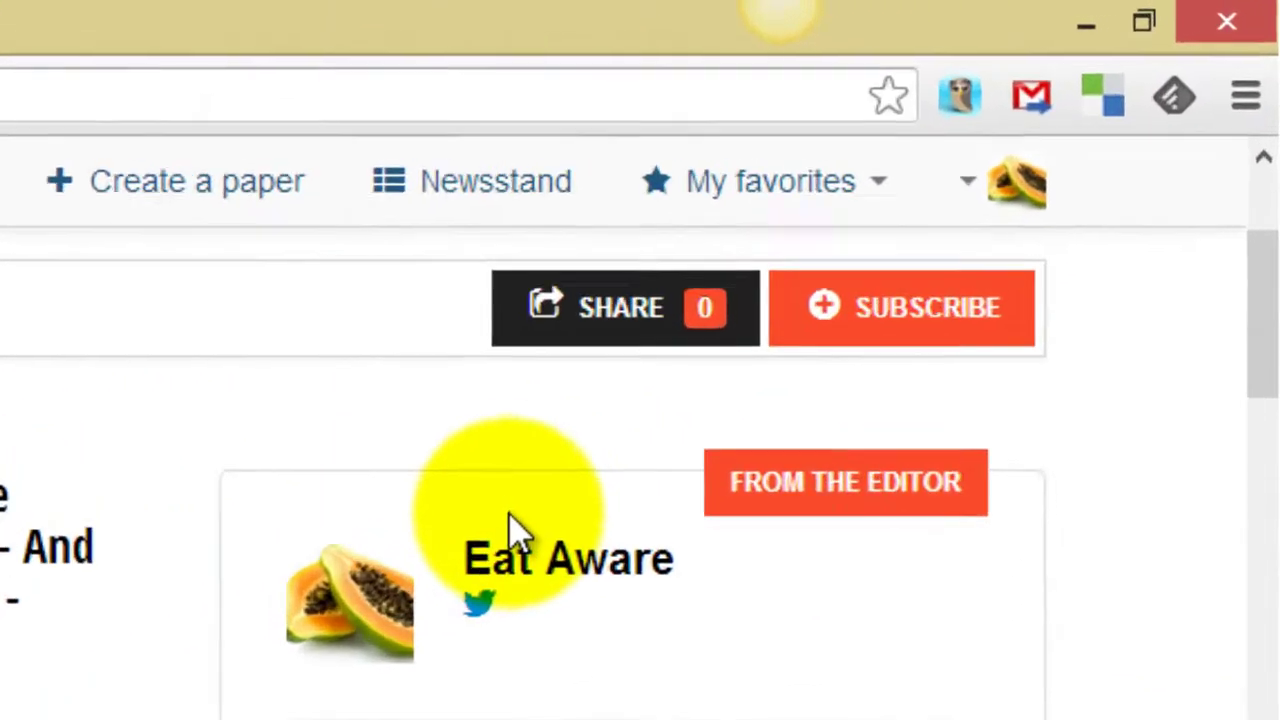
Turn on Edit mode, then view and dismiss the lead article's removal options, keeping it
click(956, 224)
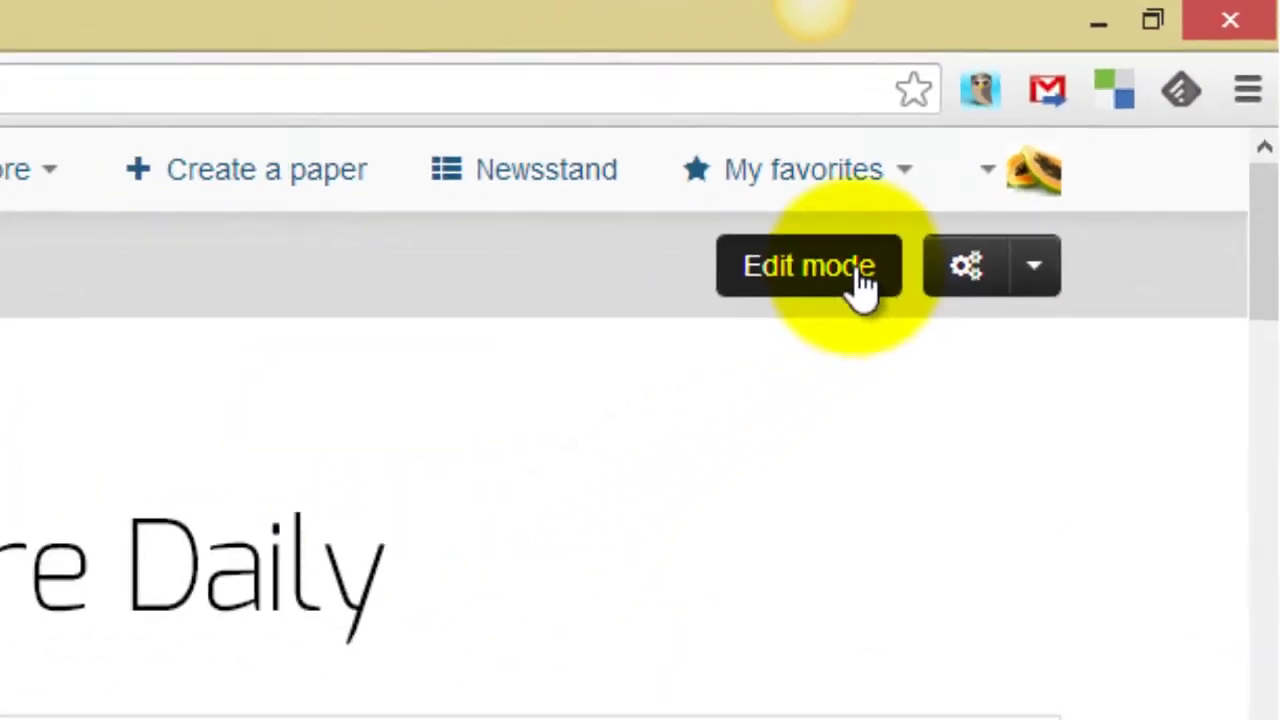
click(648, 415)
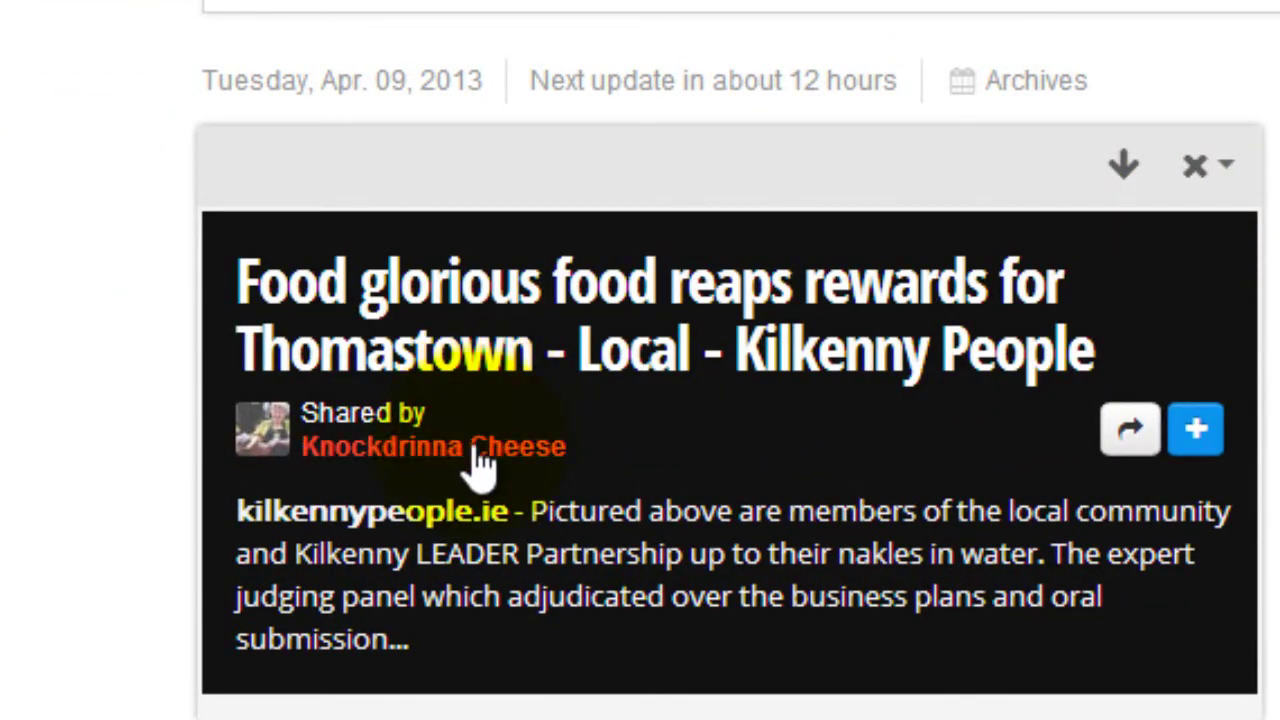
click(1197, 168)
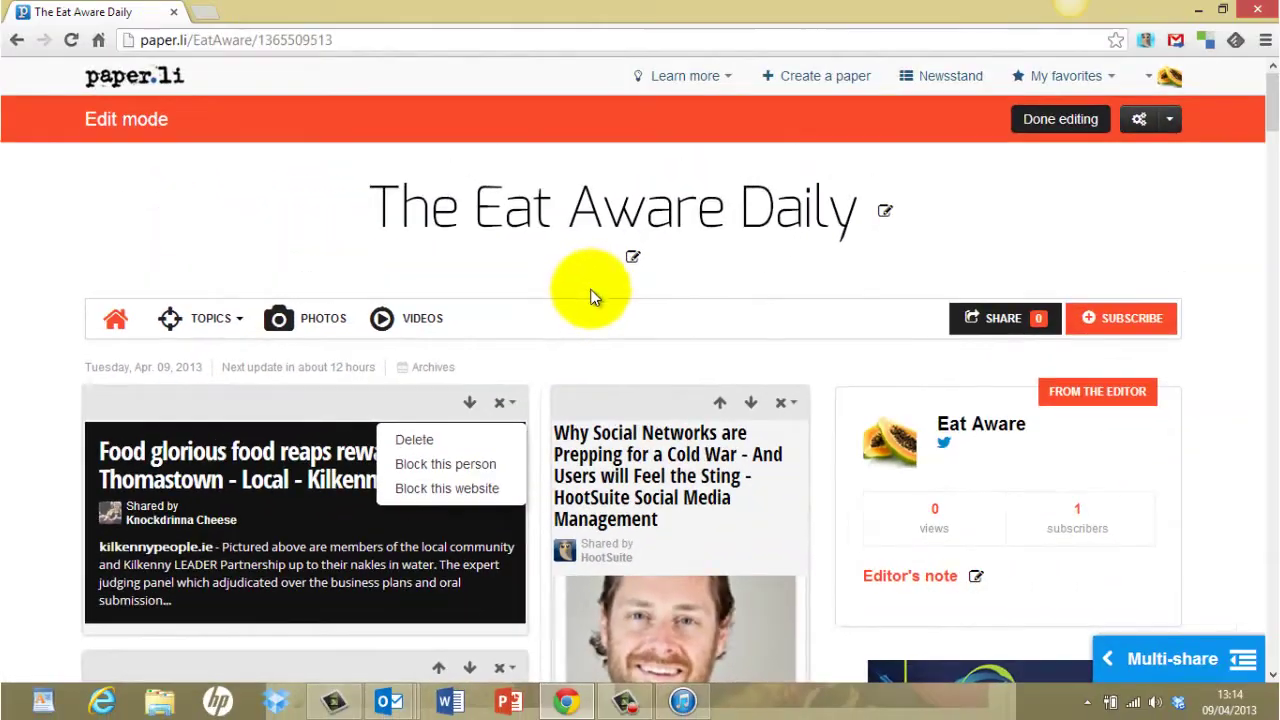
click(659, 297)
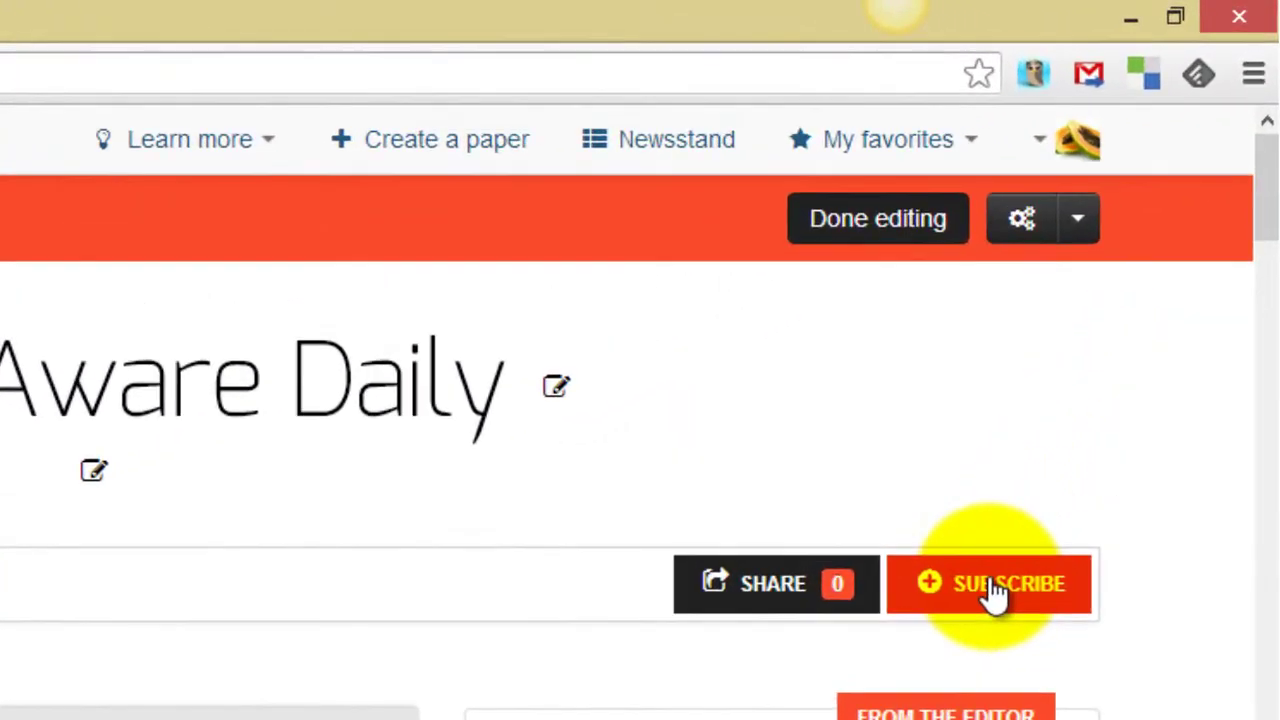
click(1270, 272)
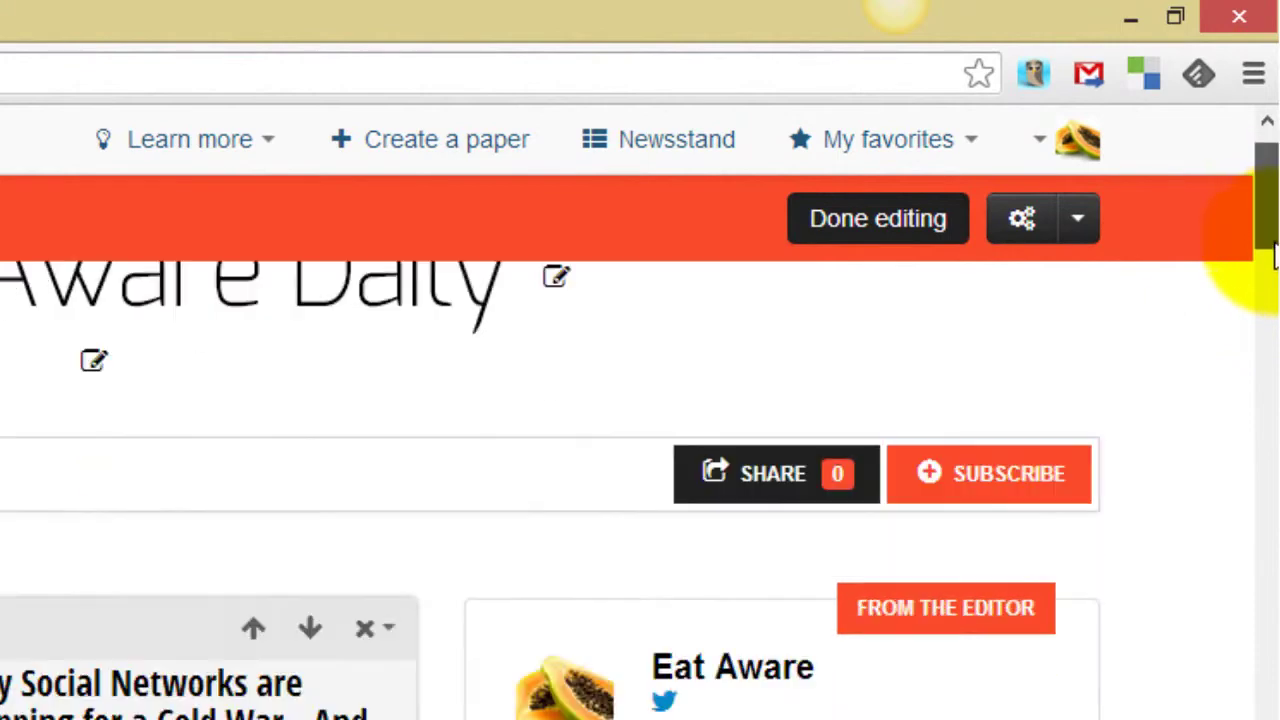
scroll(1262, 245, up, 2)
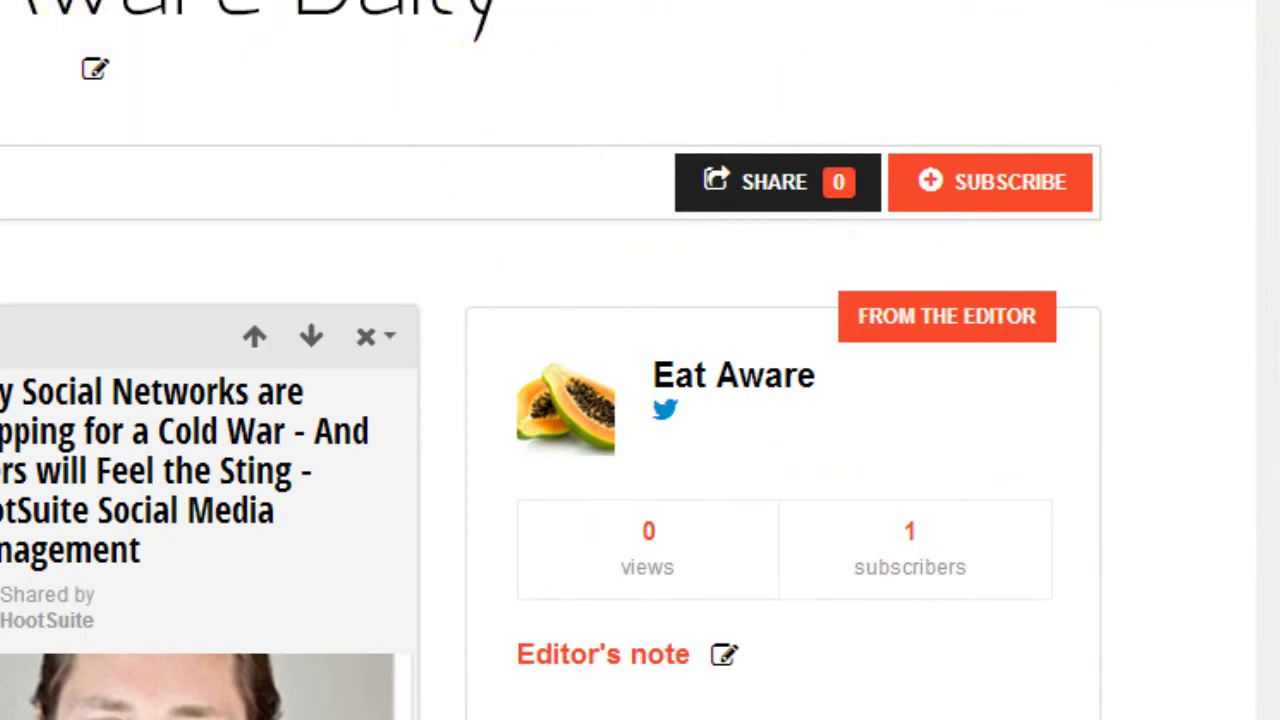
scroll(640, 360, down, 8)
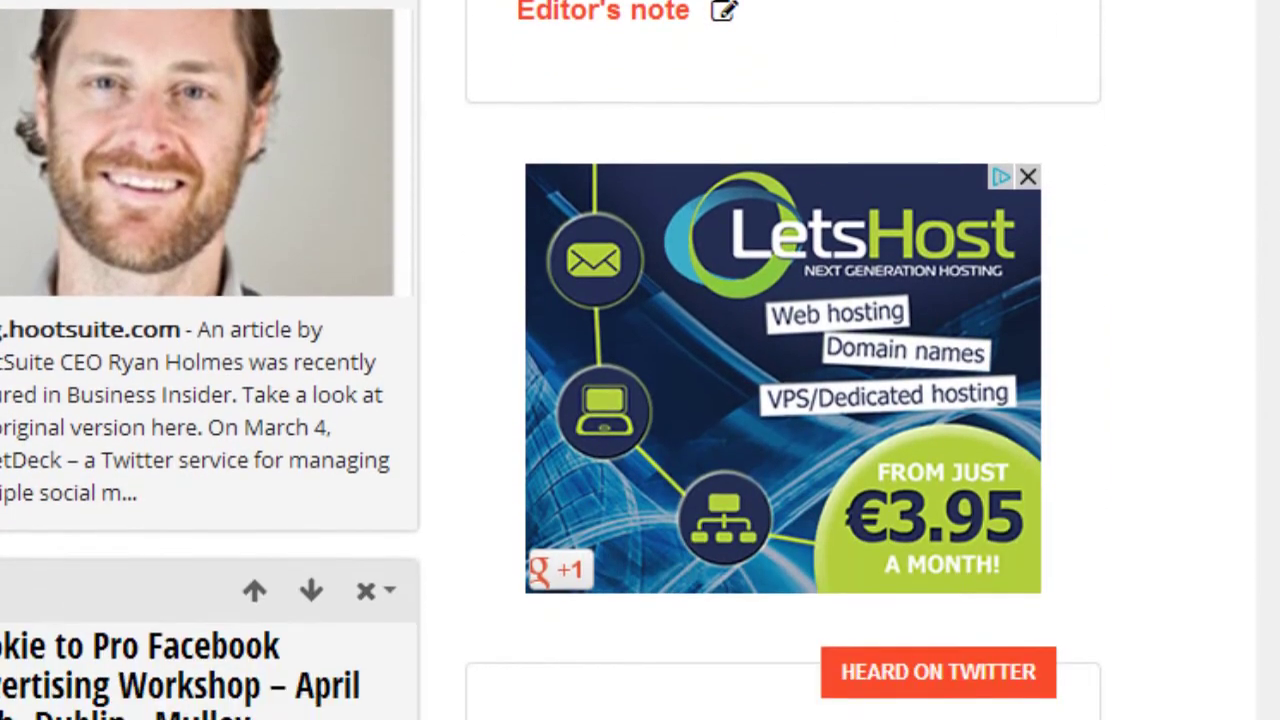
scroll(551, 360, down, 4)
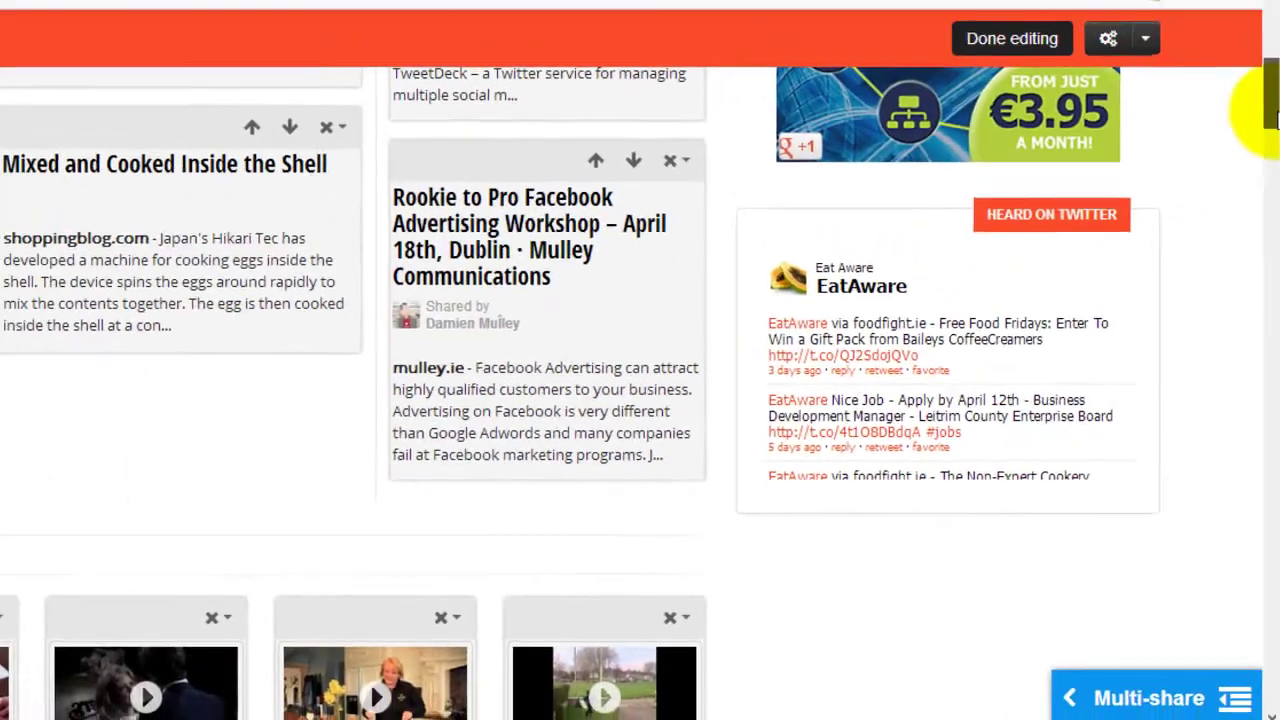
drag(1268, 48, 1270, 100)
drag(1272, 208, 1270, 105)
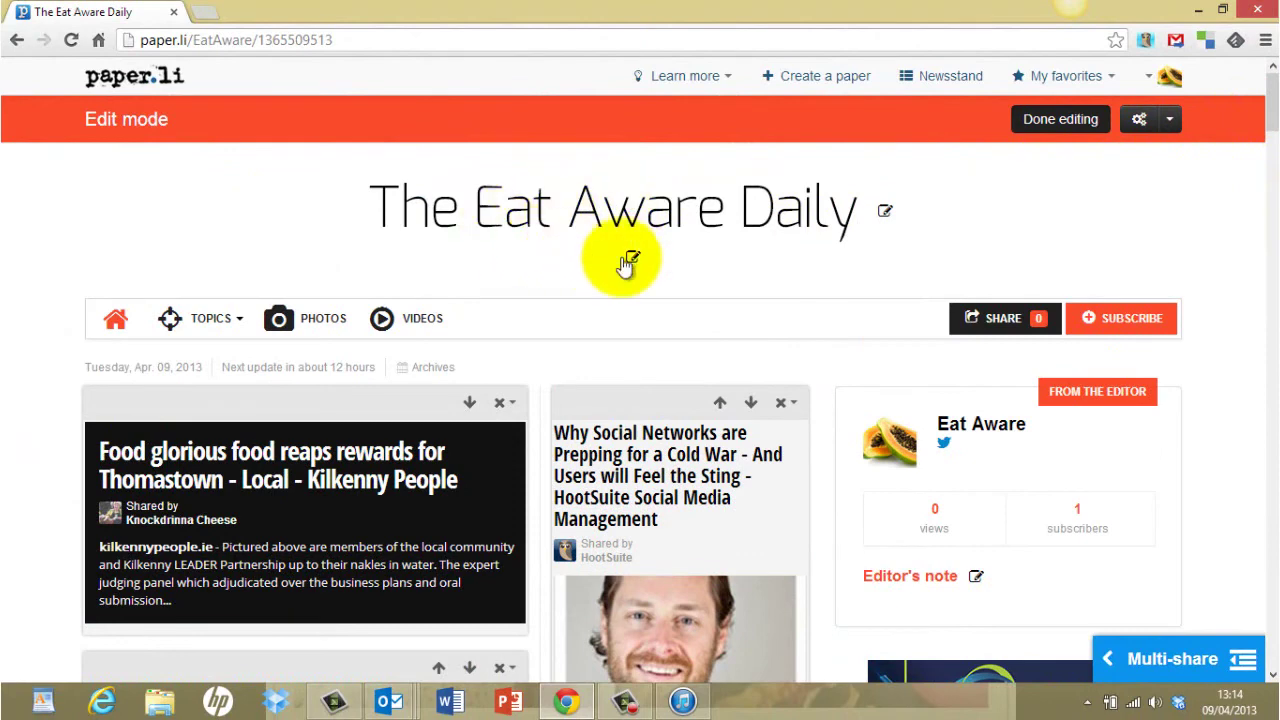